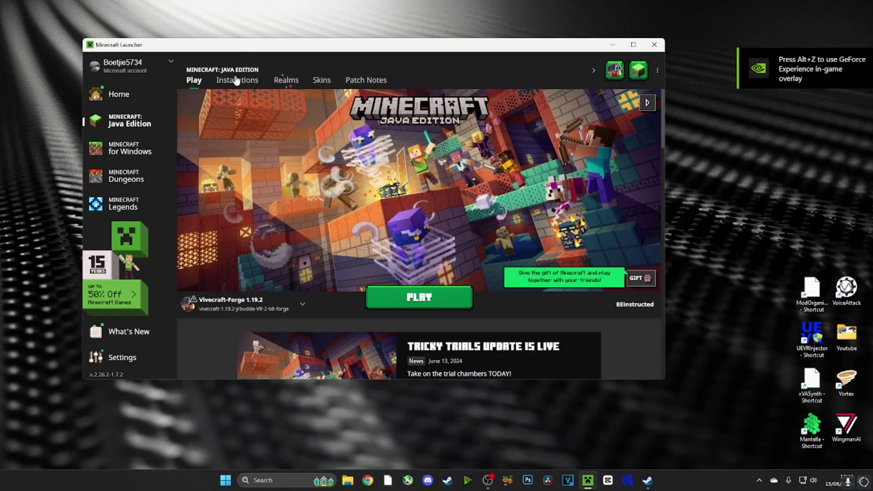
Step: Open the game folder of the Vivecraft-Forge 1.19.2 installation and place its reduced window over the launcher's edge
left_click(237, 80)
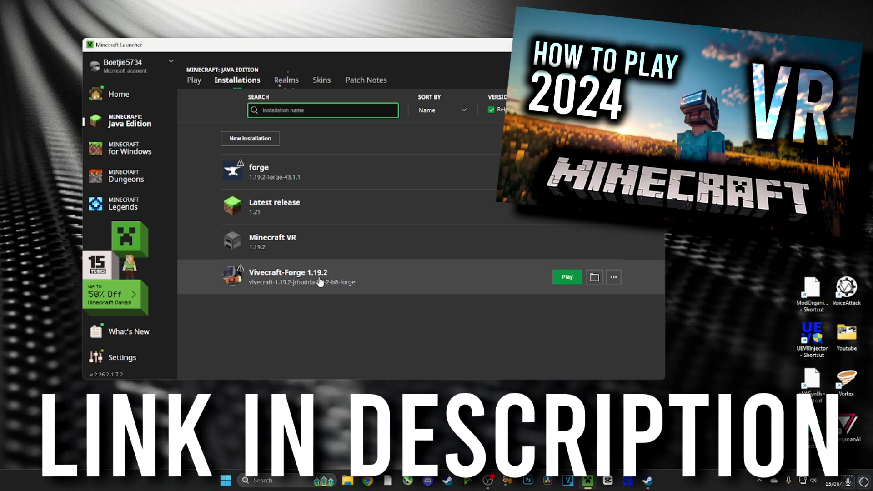
left_click(594, 277)
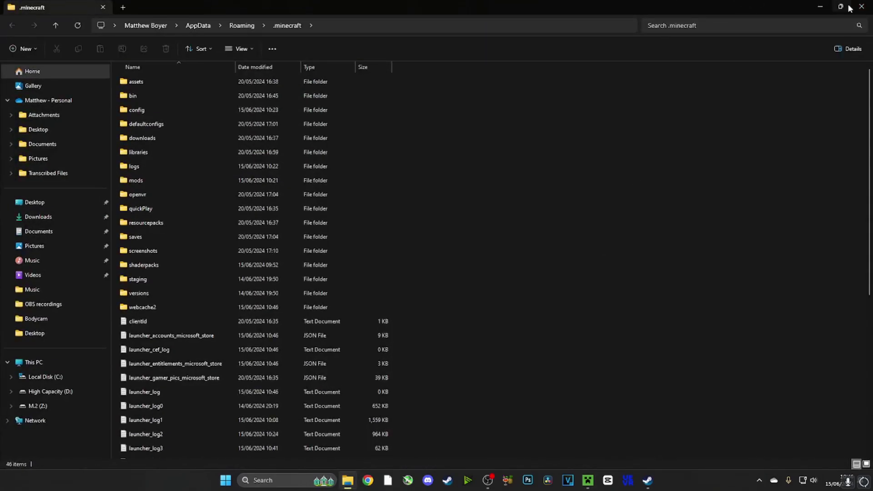
left_click(849, 7)
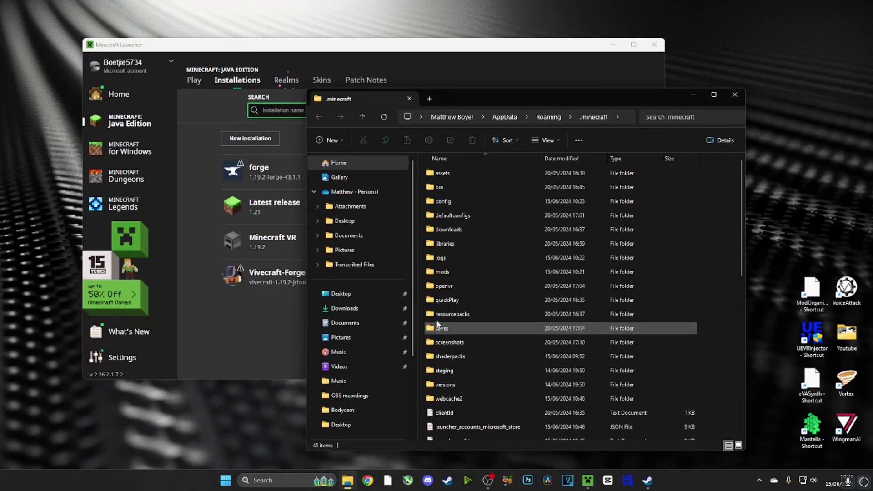
left_click_drag(496, 97, 574, 50)
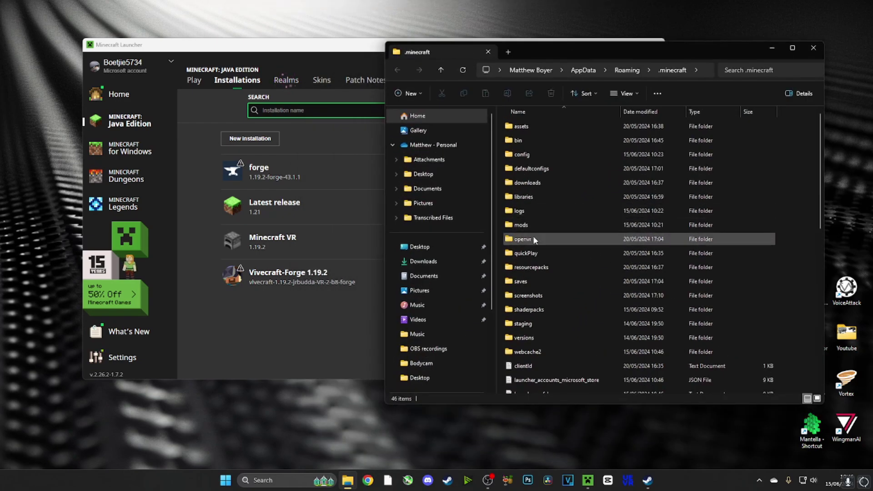
Step: Delete the FarmersDelight-1.19.2-1.2.2 file from the mods folder and close the folder window
double_click(521, 224)
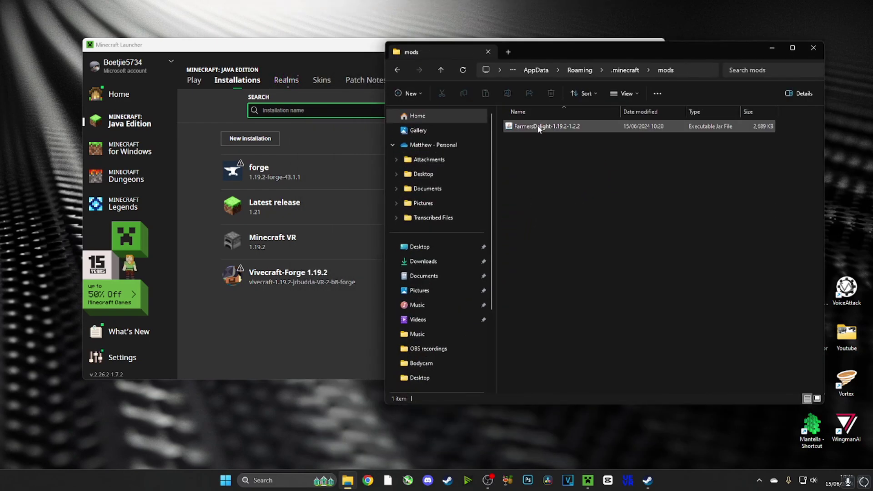
right_click(538, 127)
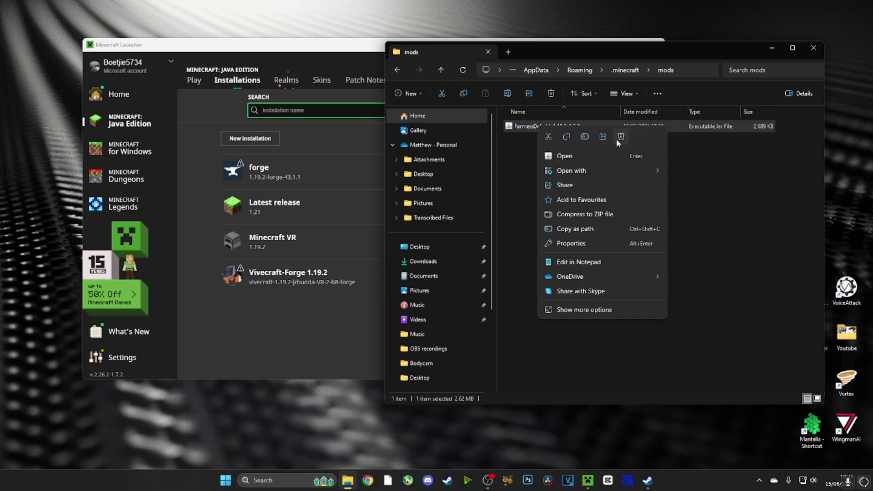
left_click(621, 136)
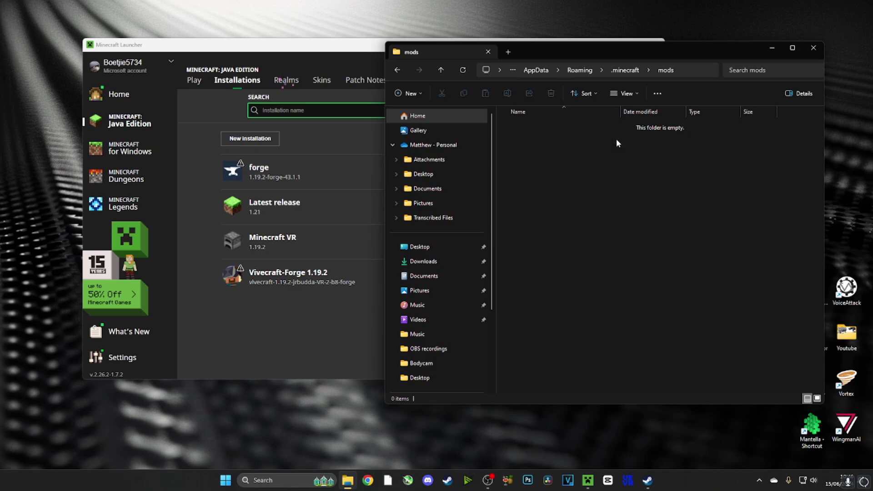
left_click(808, 53)
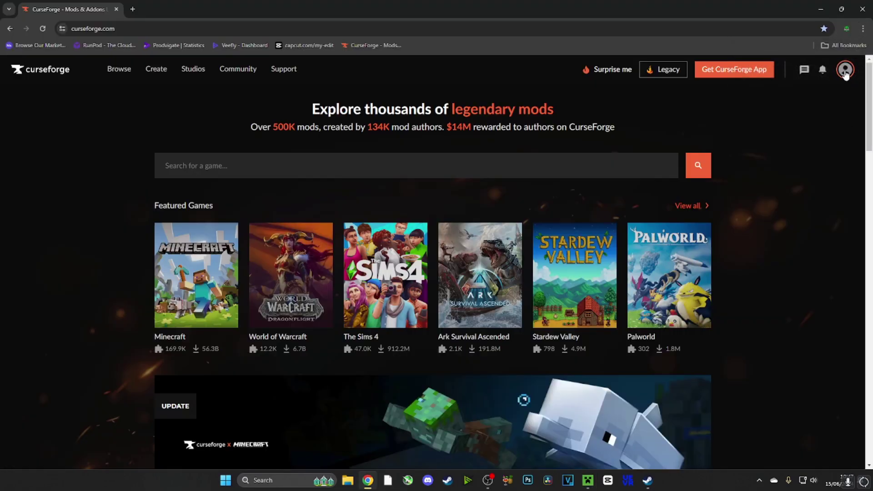
Step: Check the account menu on CurseForge in the browser, switch to the legacy website and open its Minecraft section
left_click(845, 72)
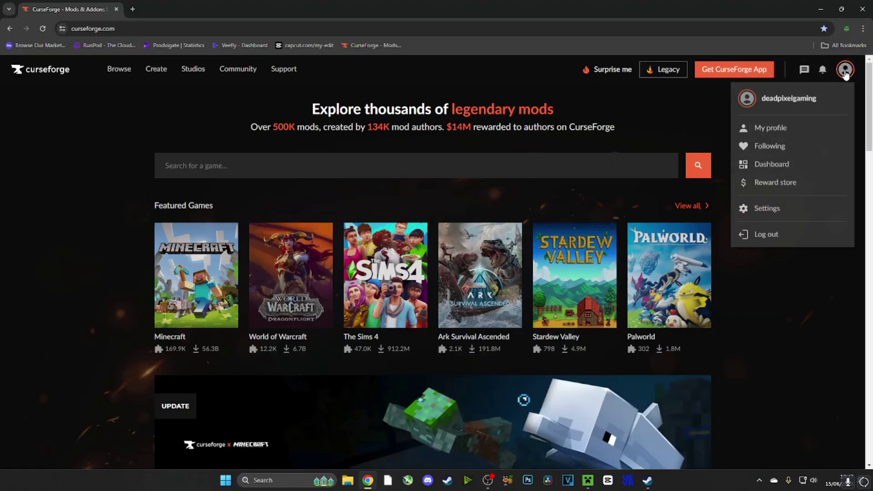
left_click(845, 73)
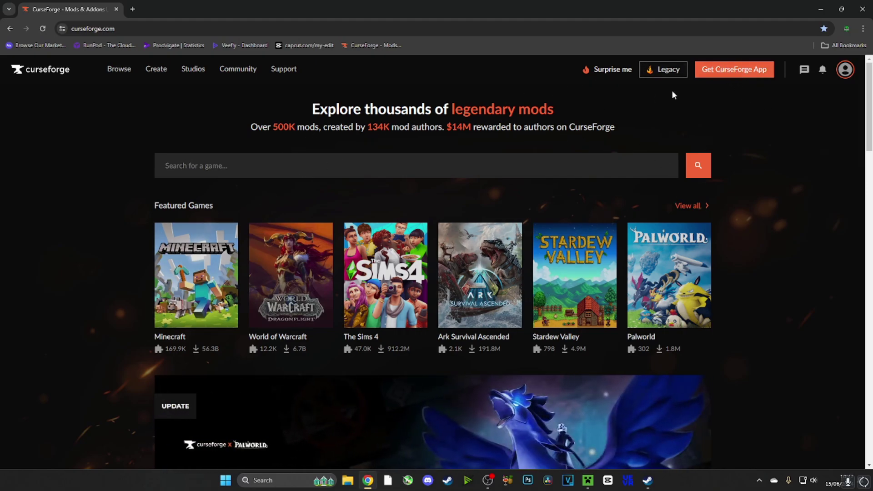
left_click(667, 70)
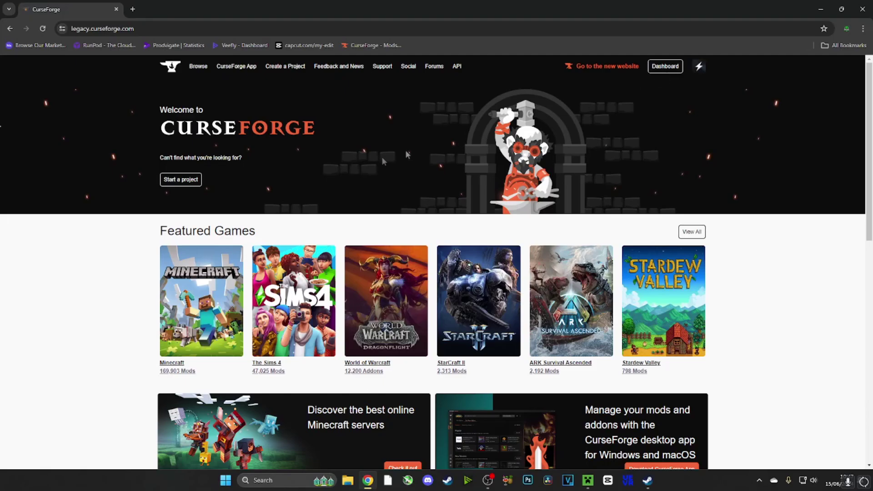
left_click(226, 273)
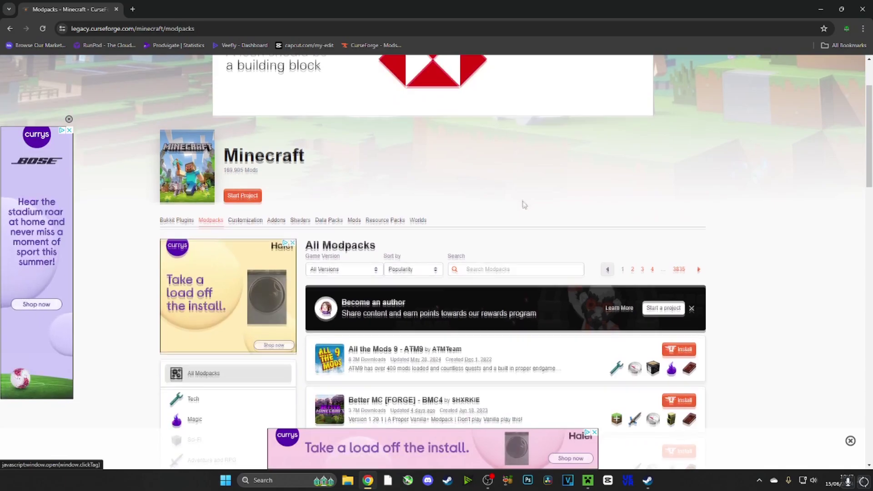
Step: Show the Mods category of the Minecraft section and dismiss the banner advertisements
scroll(524, 205, "down", 1)
left_click(850, 440)
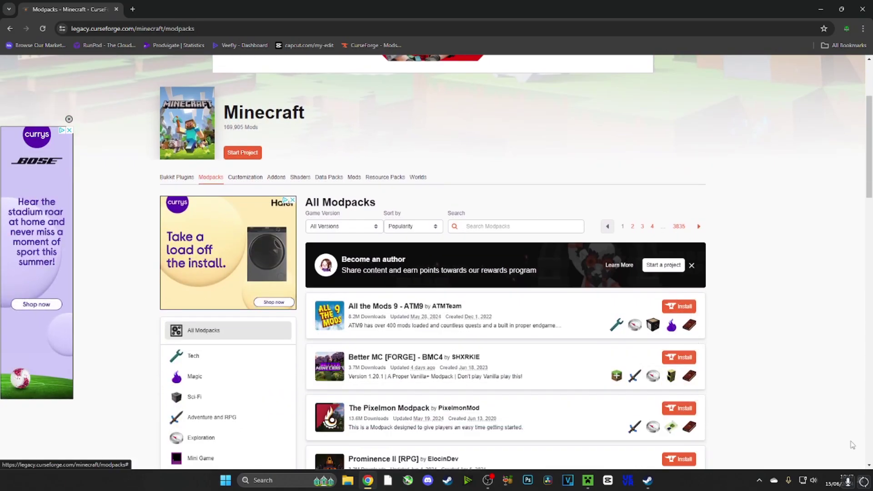
scroll(543, 217, "down", 1)
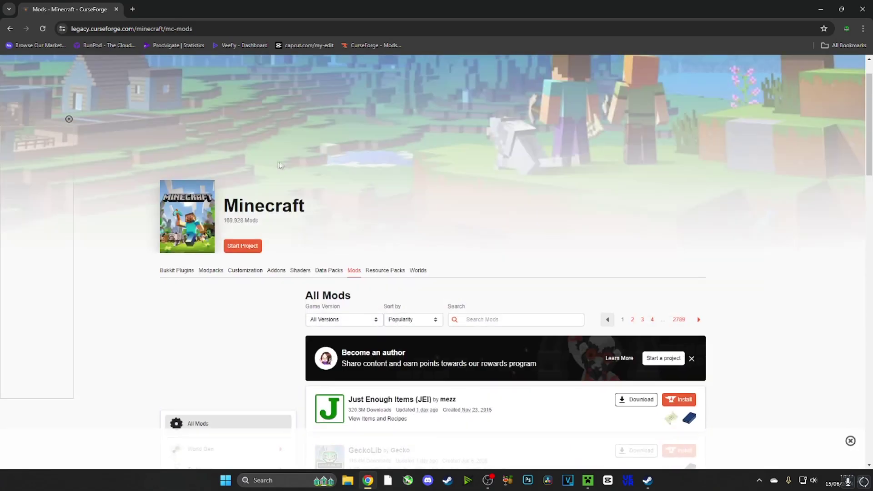
scroll(329, 244, "down", 3)
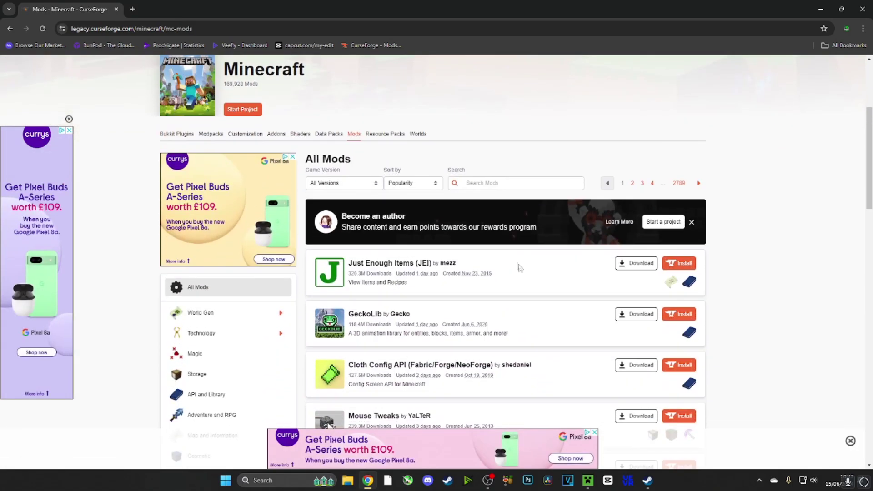
left_click(595, 433)
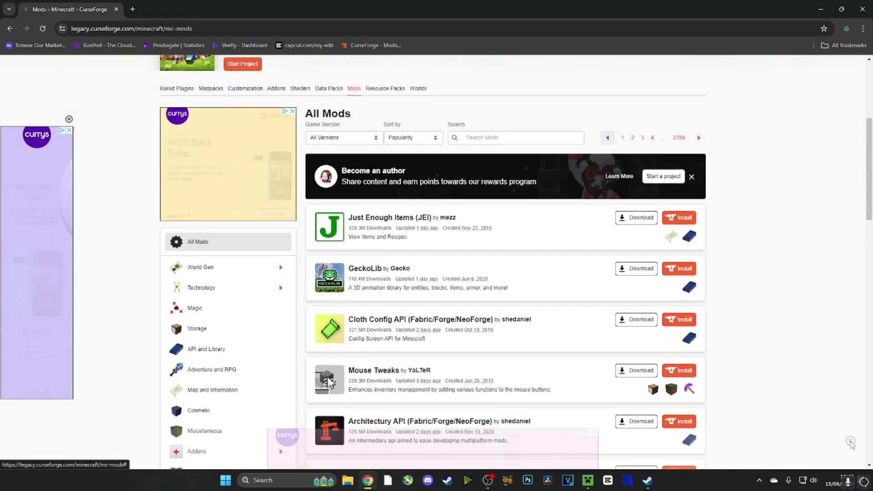
scroll(718, 291, "down", 1)
scroll(612, 217, "up", 1)
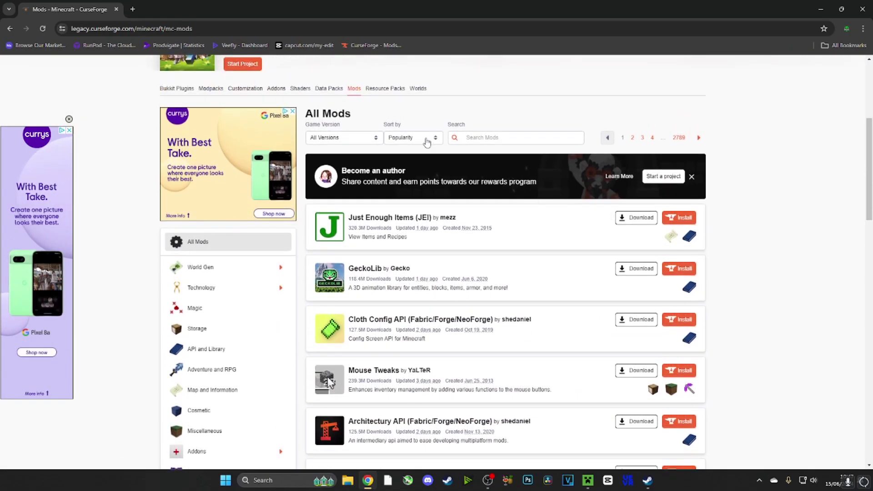
Step: Filter the mods by game version 1.19.2 and compare it with the installation versions in the Minecraft Launcher
left_click(376, 139)
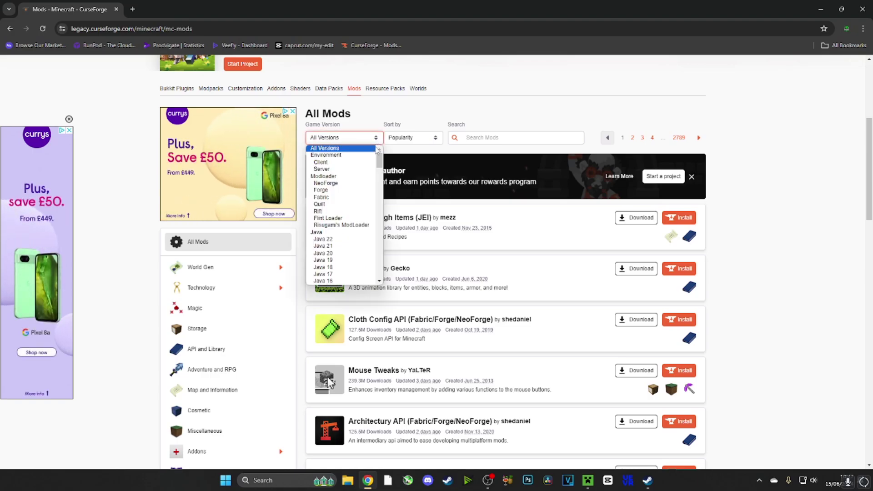
left_click_drag(380, 170, 380, 195)
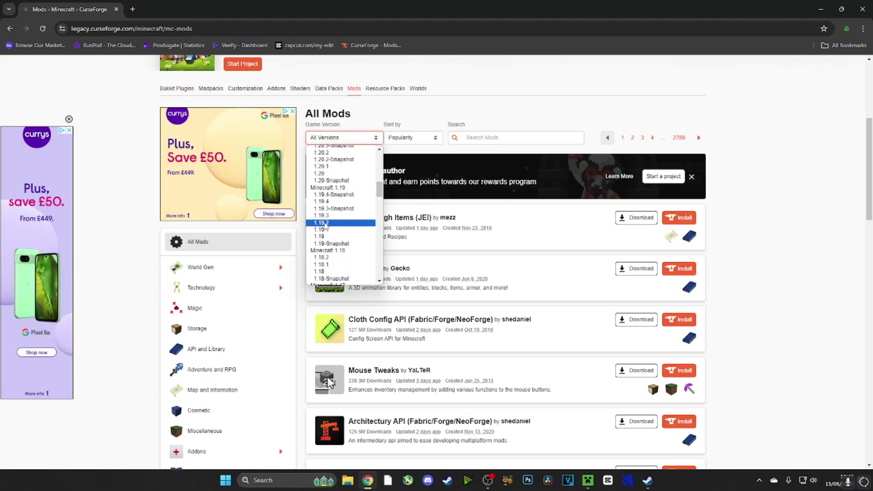
left_click(325, 223)
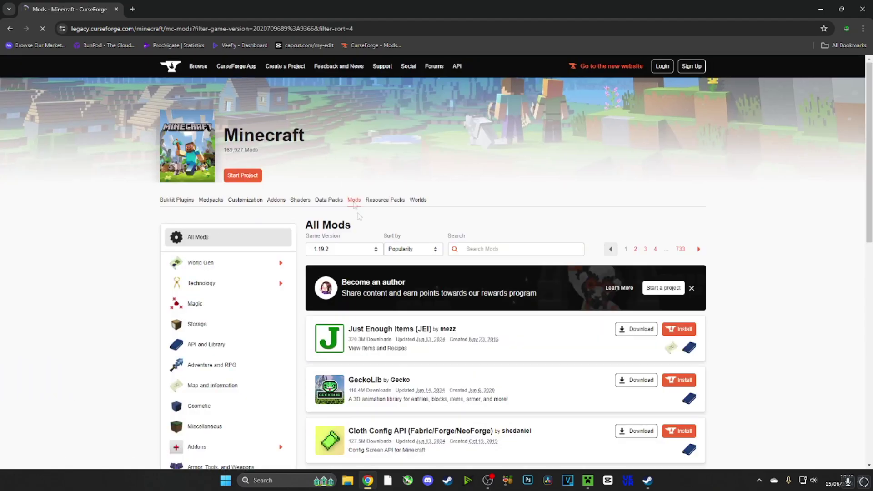
scroll(361, 249, "down", 1)
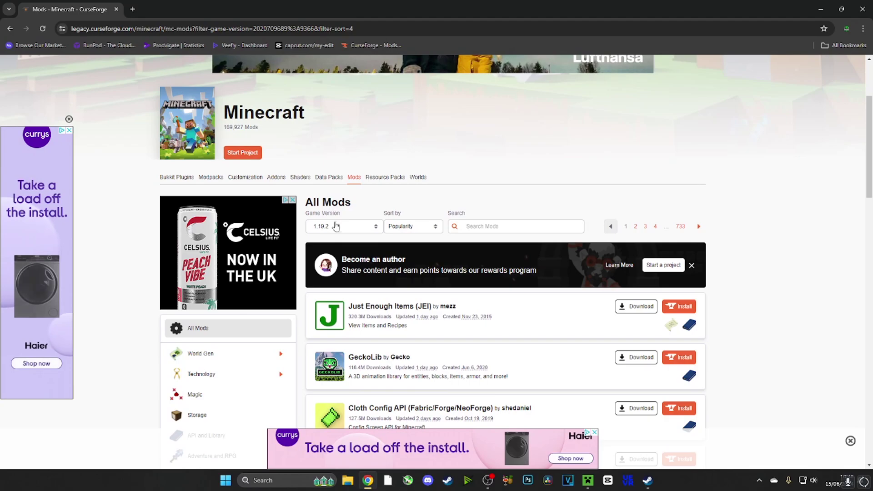
left_click(588, 481)
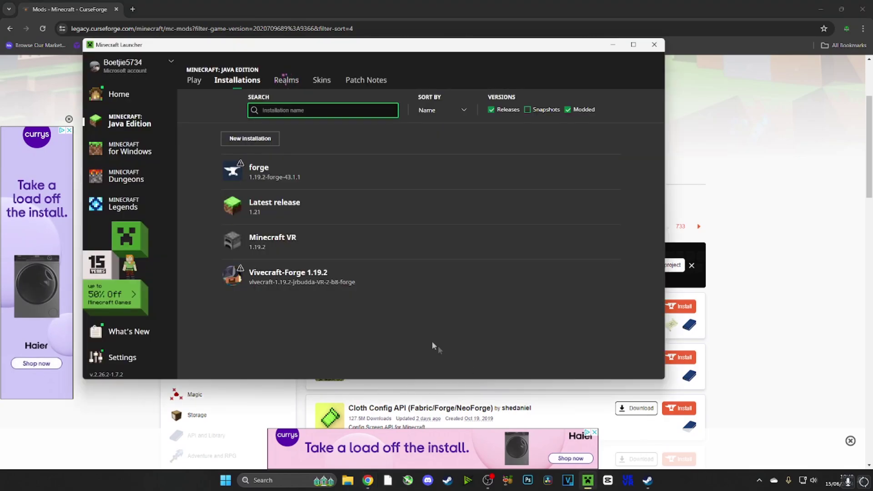
left_click(746, 307)
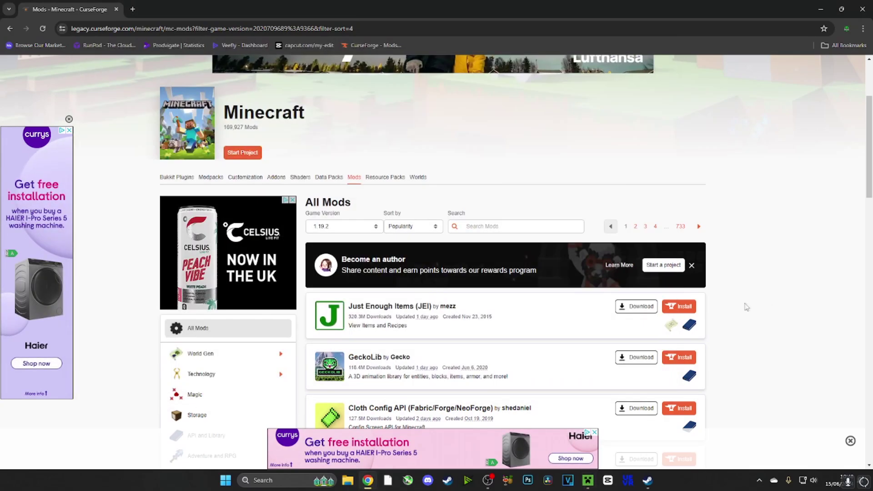
Step: Browse the filtered mods through to the second results page and open the Farmer's Delight mod page
scroll(746, 307, "down", 10)
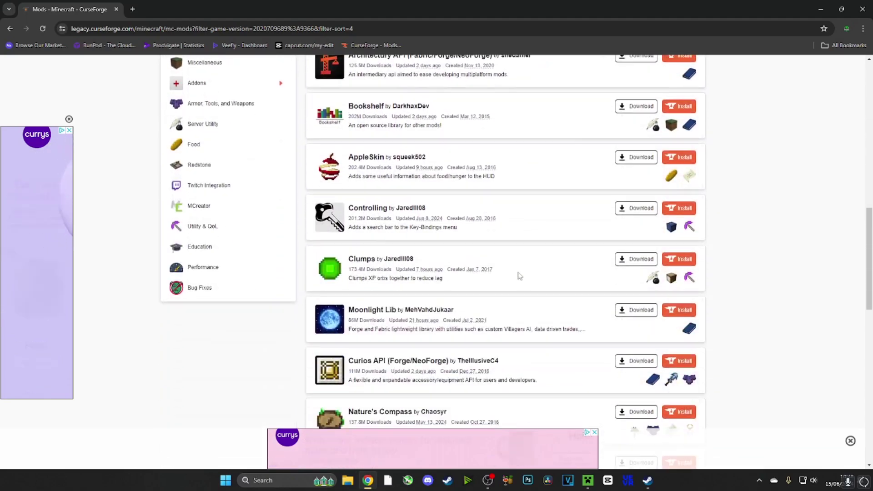
scroll(518, 273, "down", 4)
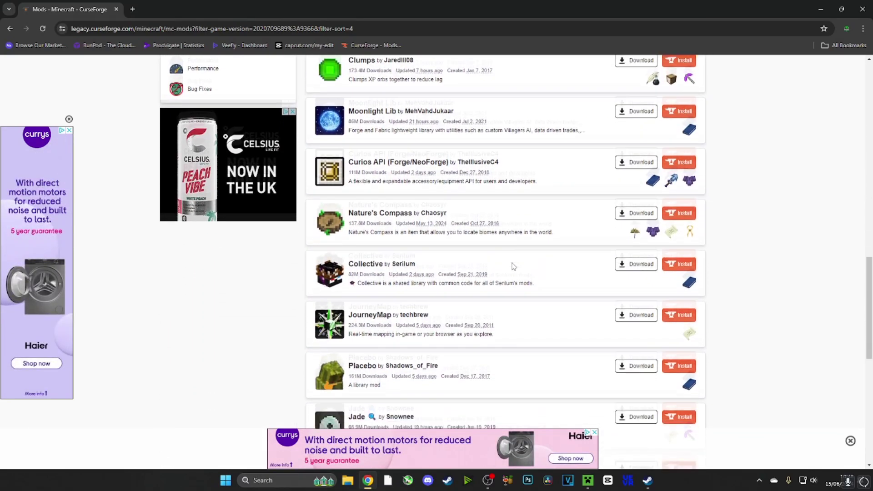
scroll(513, 266, "down", 7)
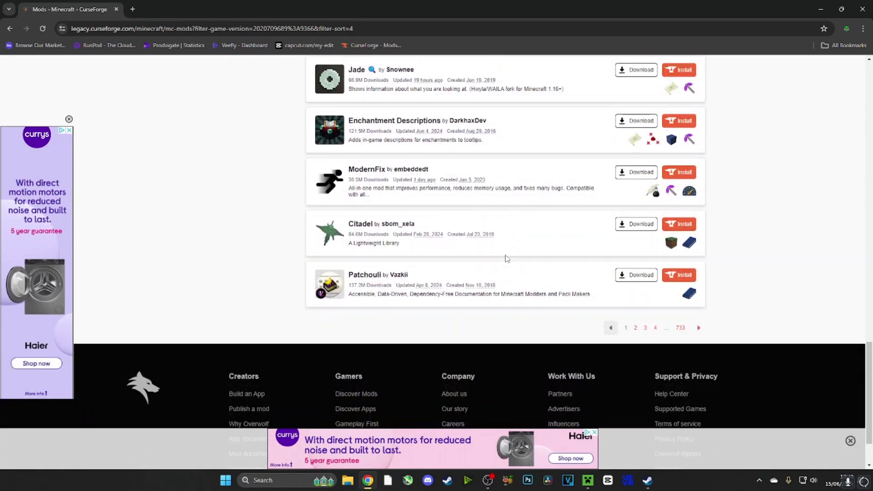
left_click(635, 328)
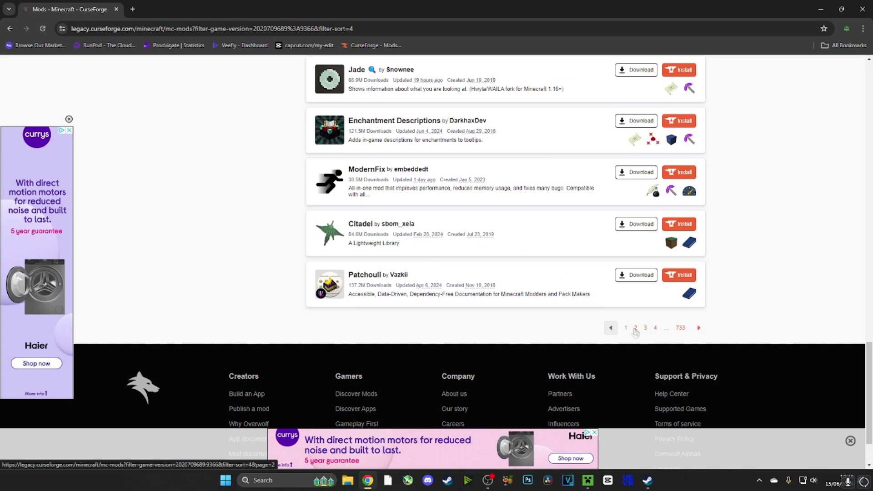
scroll(596, 313, "down", 4)
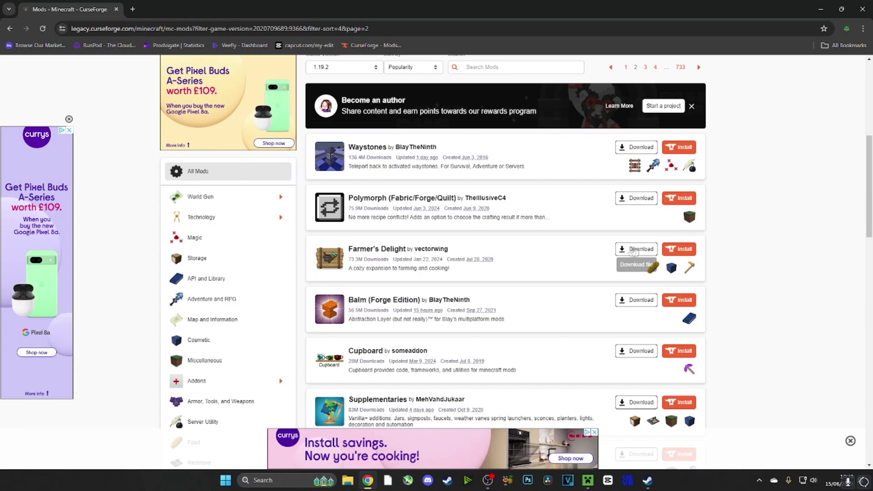
scroll(634, 252, "down", 2)
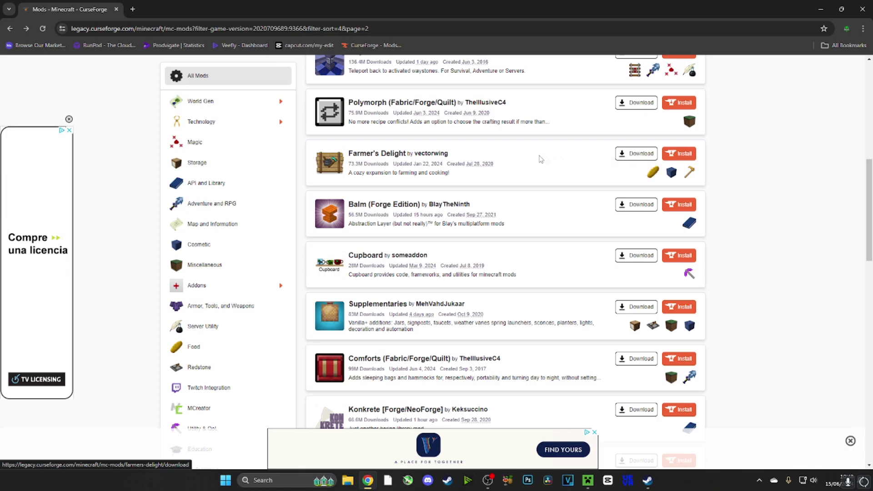
left_click(362, 154)
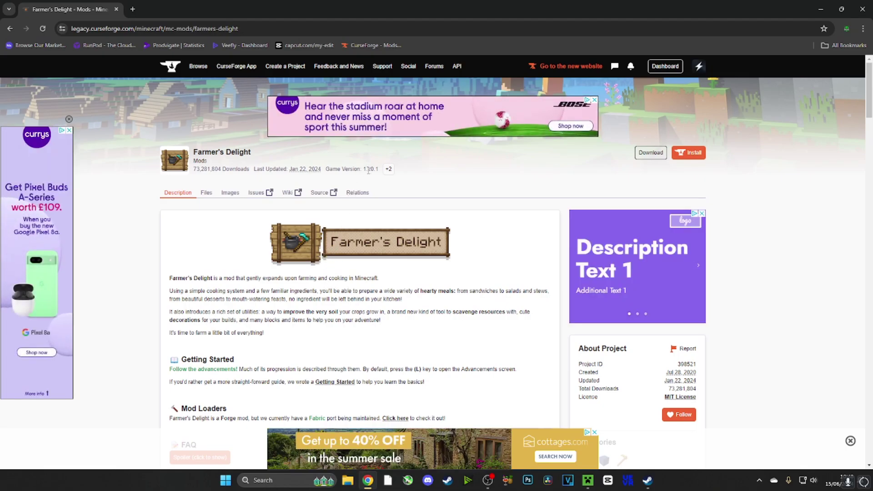
Step: Download the Farmer's Delight 1.2.4 - 1.19.2 file from the mod's recent files
left_click(205, 196)
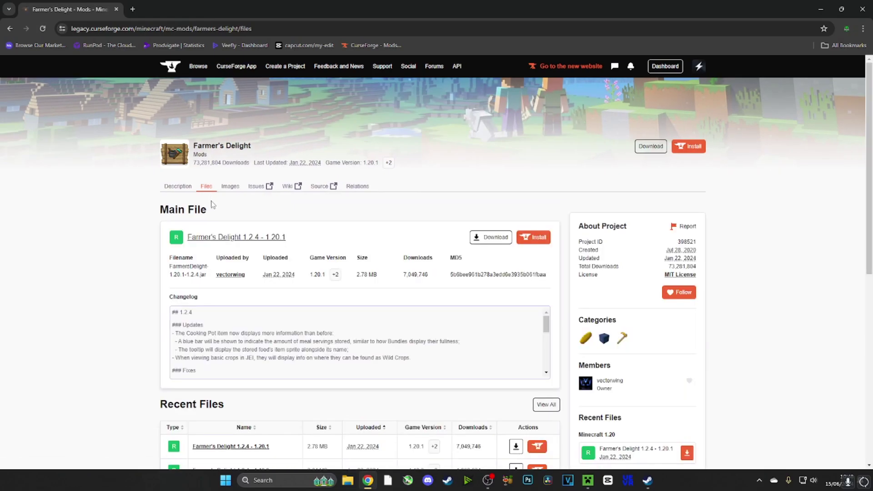
scroll(282, 241, "down", 4)
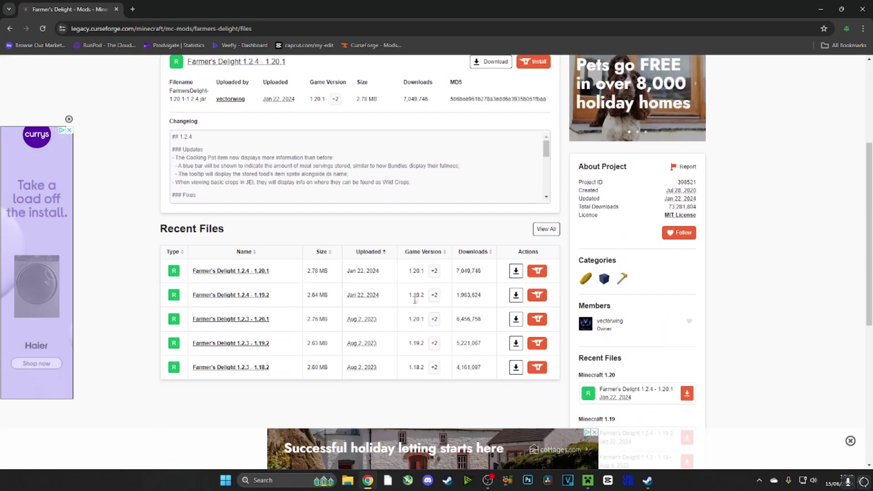
scroll(411, 289, "down", 1)
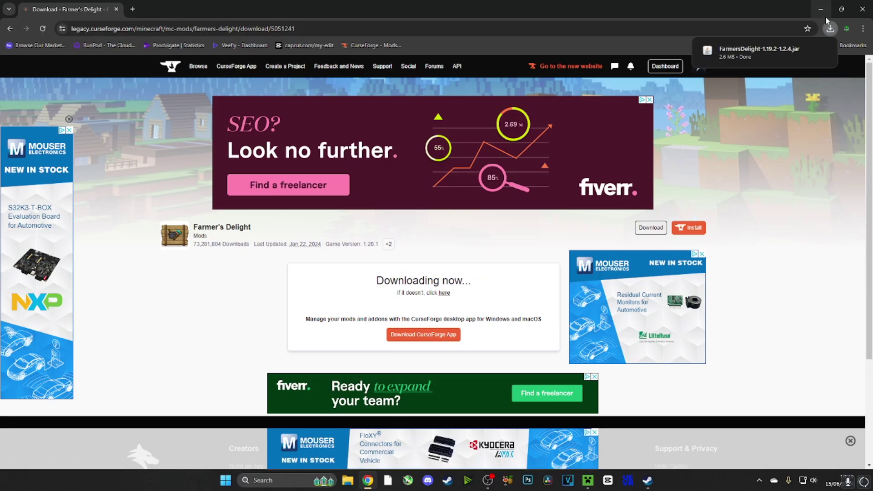
Step: Shrink the browser window and place FarmersDelight-1.19.2-1.2.2.jar from the recent downloads on the desktop
double_click(770, 11)
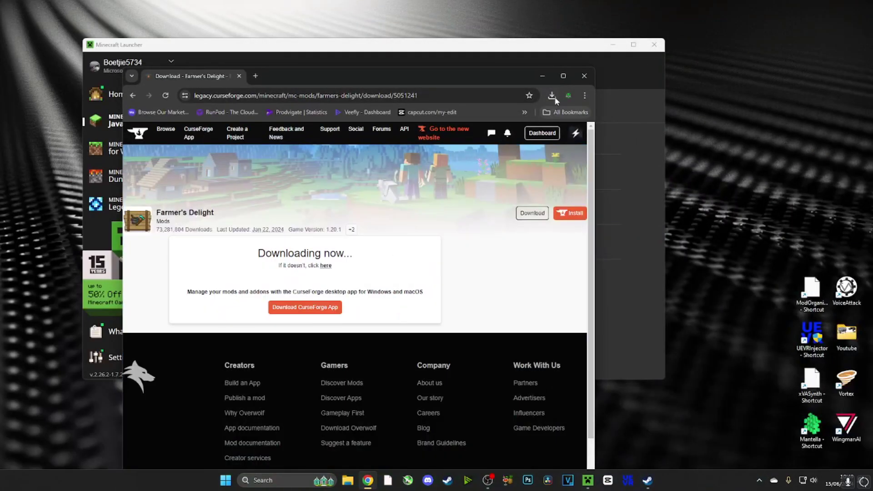
left_click(551, 96)
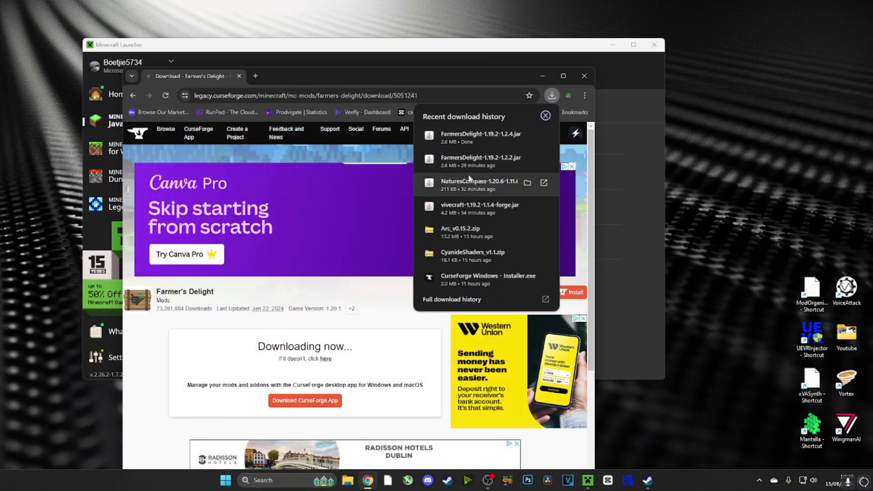
left_click_drag(486, 162, 756, 99)
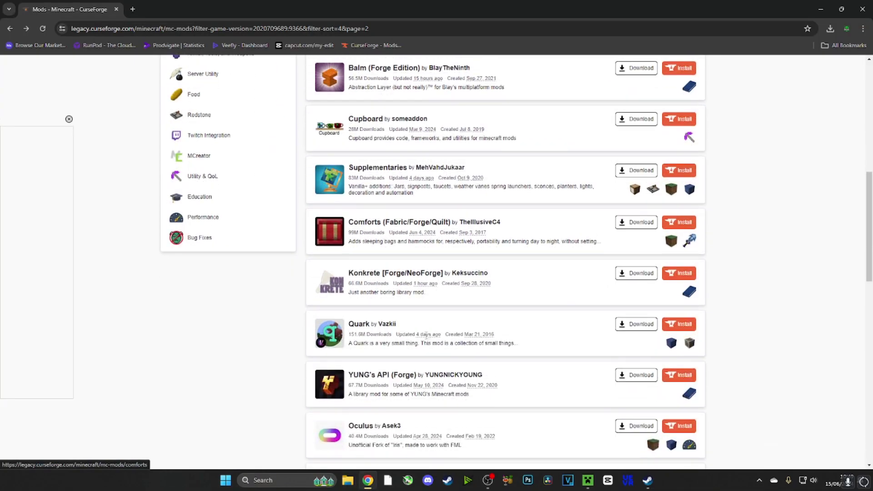
Step: Open the Just Enough Resources (JER) page from the filtered mods and examine its main and additional files for version 1.19.2
scroll(425, 335, "down", 6)
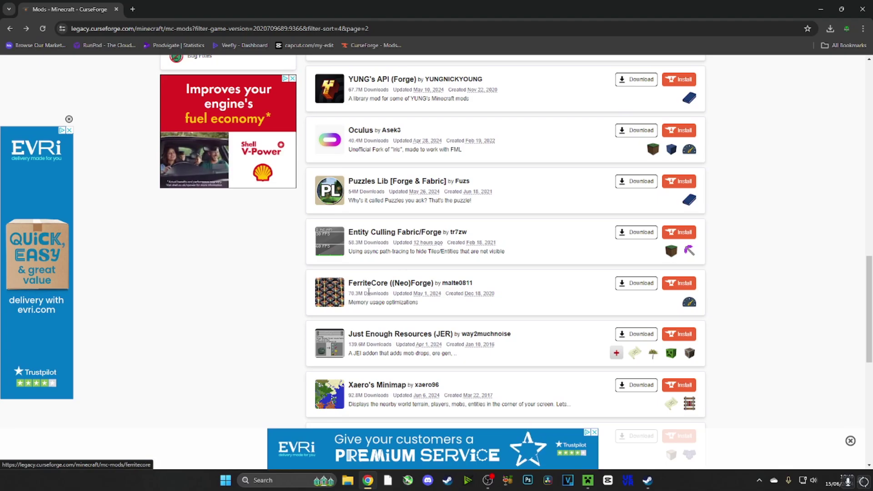
scroll(368, 292, "up", 1)
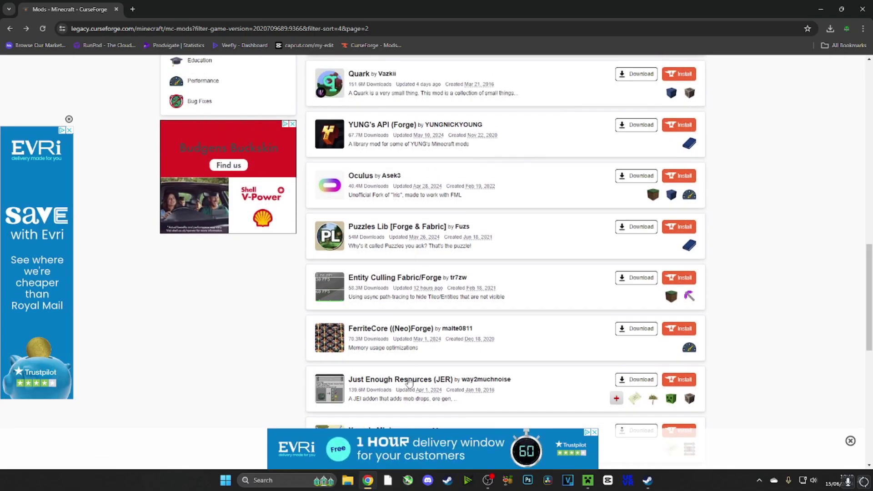
left_click(409, 380)
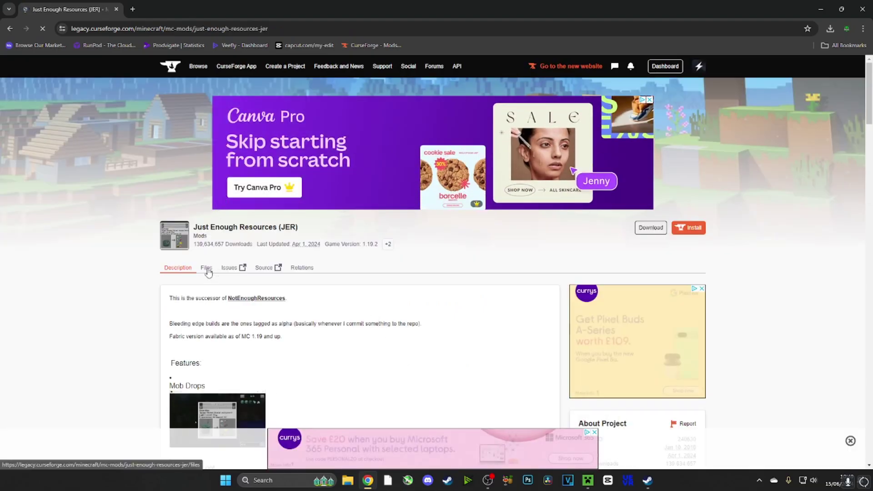
left_click(207, 269)
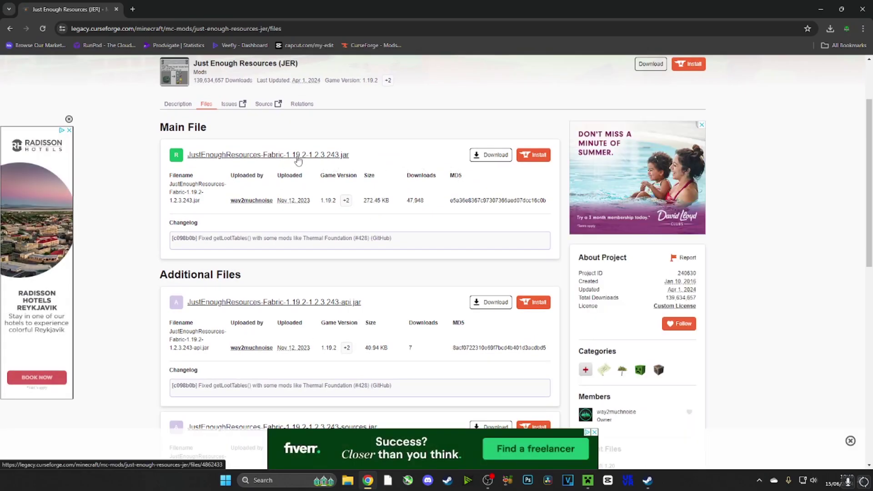
scroll(298, 160, "down", 3)
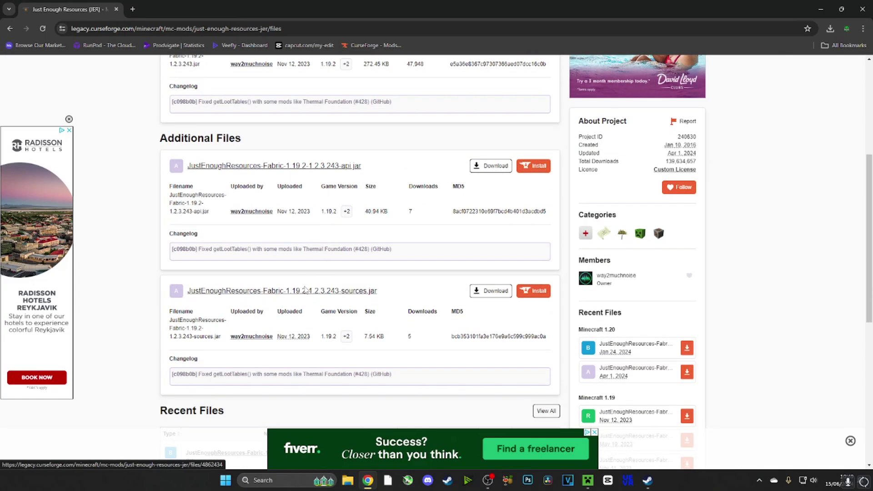
scroll(308, 295, "up", 3)
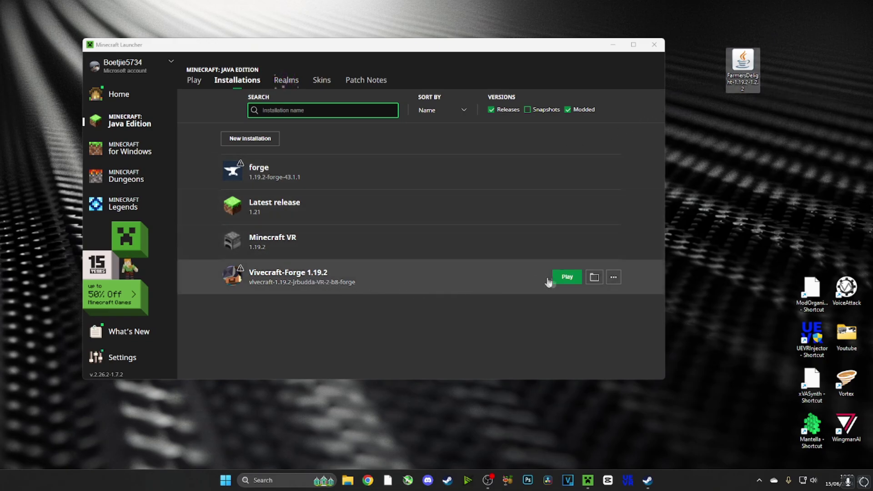
Step: From the Minecraft Launcher, open the Vivecraft-Forge 1.19.2 installation folder and move the FarmersDelight-1.19.2-1.2.2 file from the desktop into mods
left_click(593, 277)
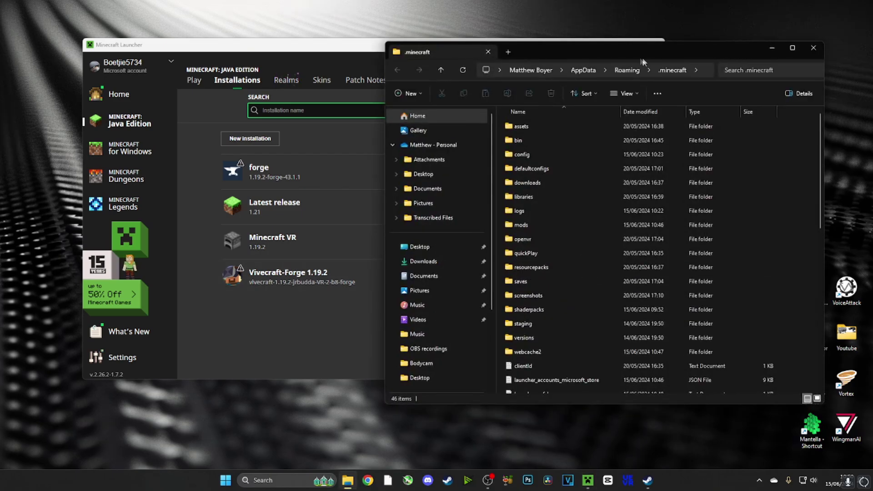
left_click_drag(592, 55, 459, 45)
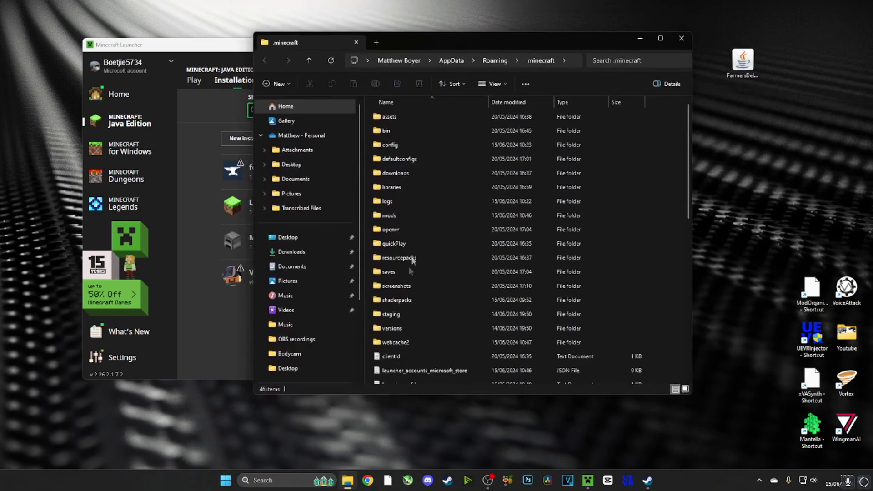
double_click(392, 216)
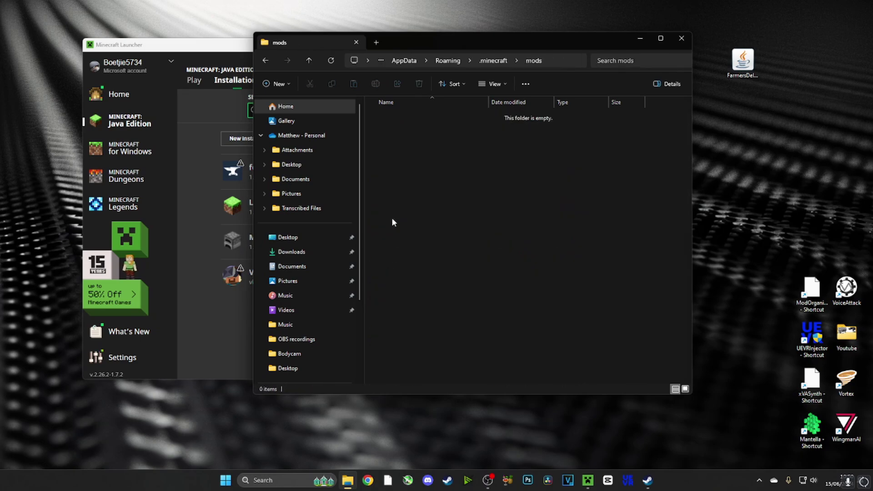
left_click_drag(742, 59, 509, 173)
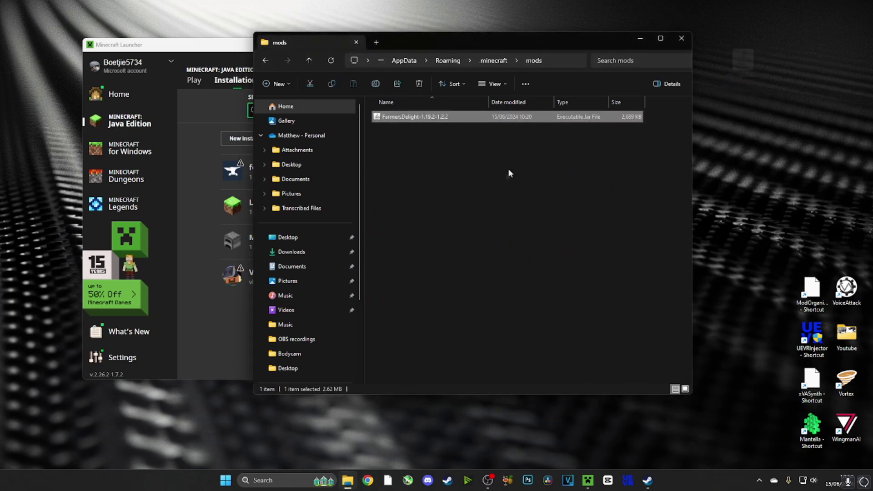
left_click(684, 41)
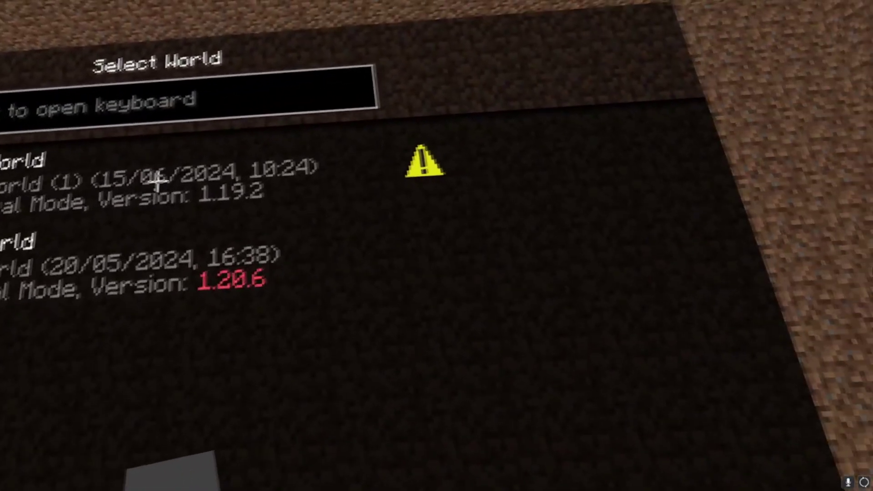
Step: Load the New World save of version 1.19.2 in Minecraft and show the Farmer's Delight advancements
mouse_move(425, 162)
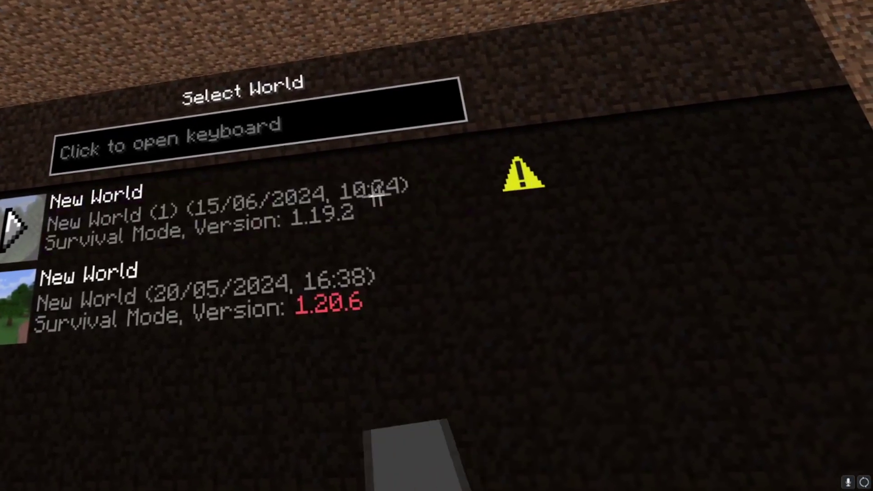
left_click(113, 184)
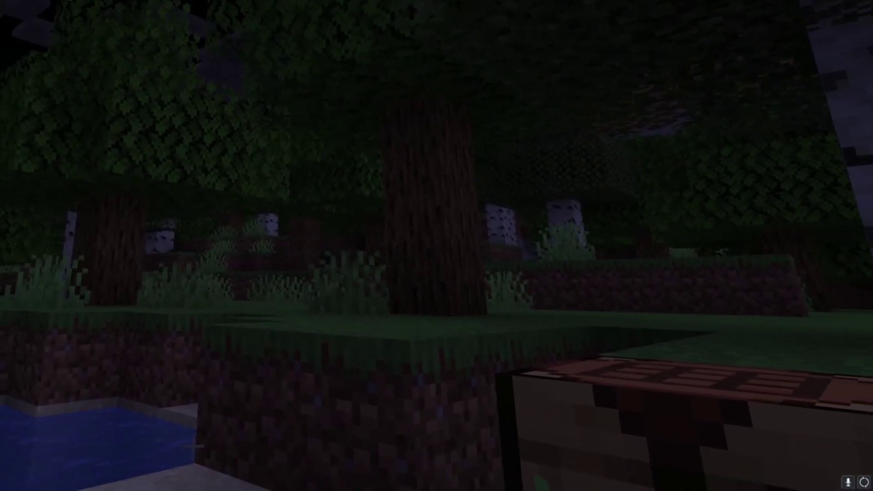
key("l")
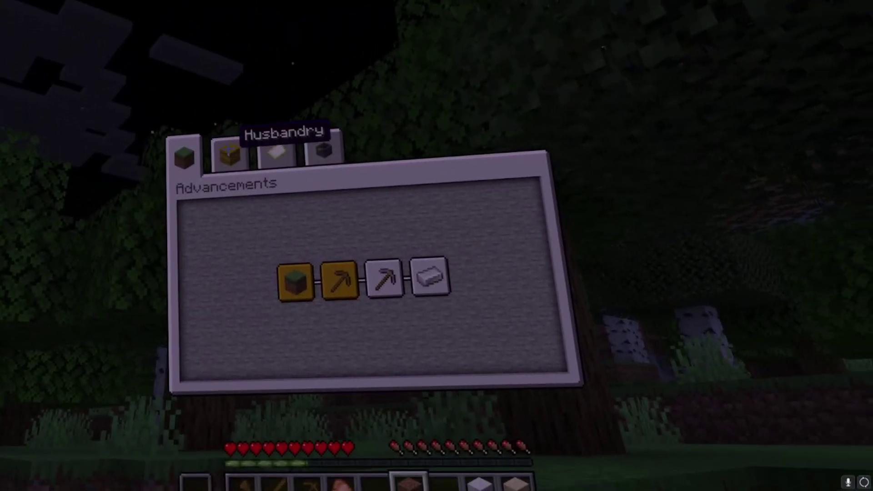
left_click(250, 184)
left_click(206, 184)
mouse_move(321, 275)
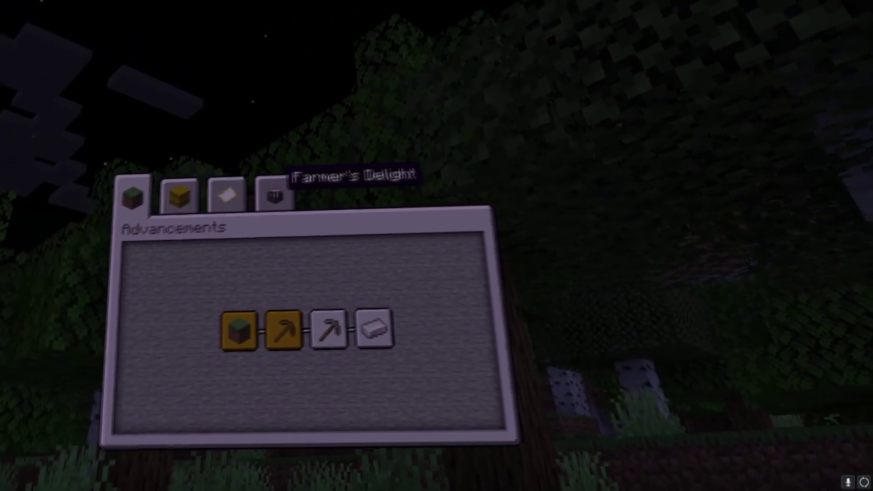
left_click(168, 119)
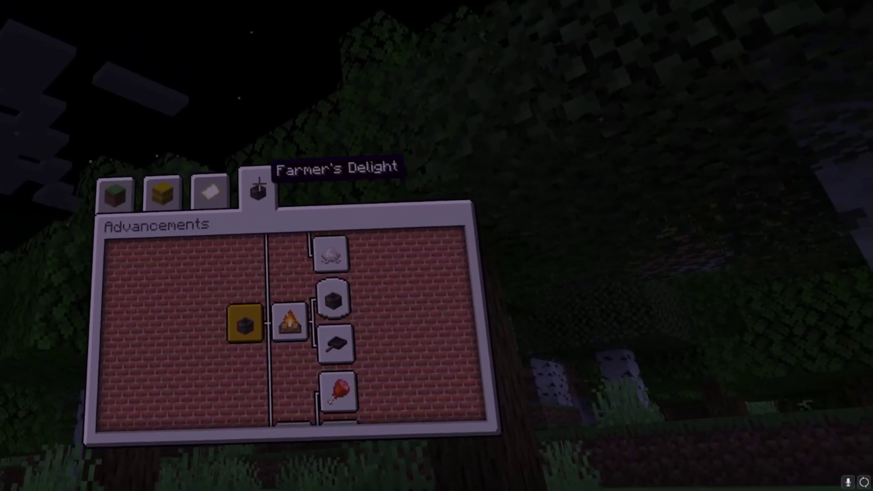
Step: Examine the Farmer's Delight advancement tree, including Portable Cooking, Wild Butcher and Grasping at Straws, and leave the advancements
mouse_move(339, 391)
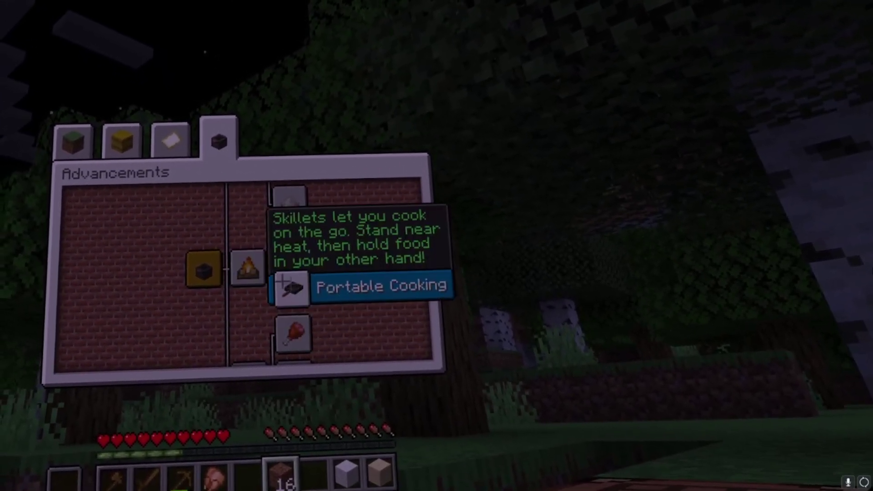
left_click_drag(283, 284, 342, 210)
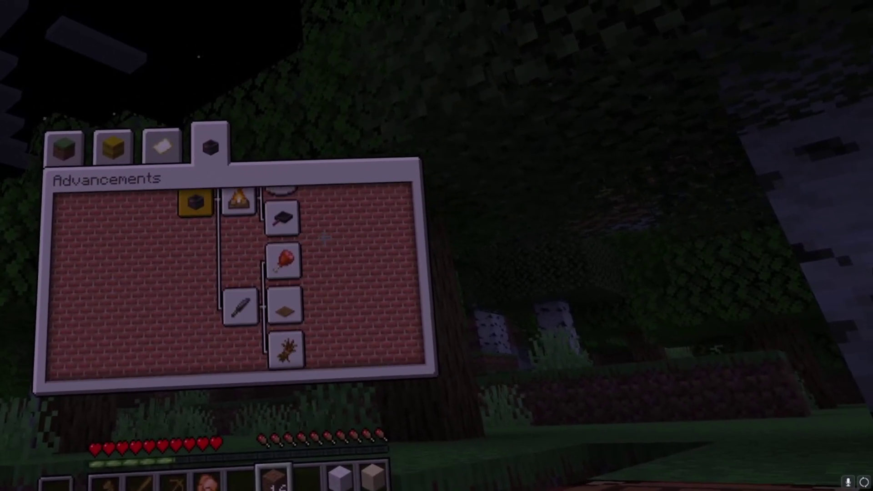
mouse_move(291, 258)
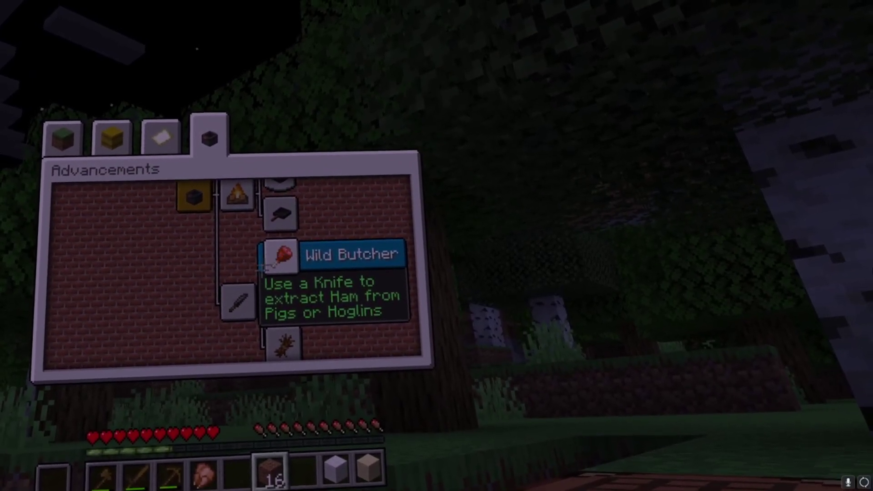
mouse_move(283, 342)
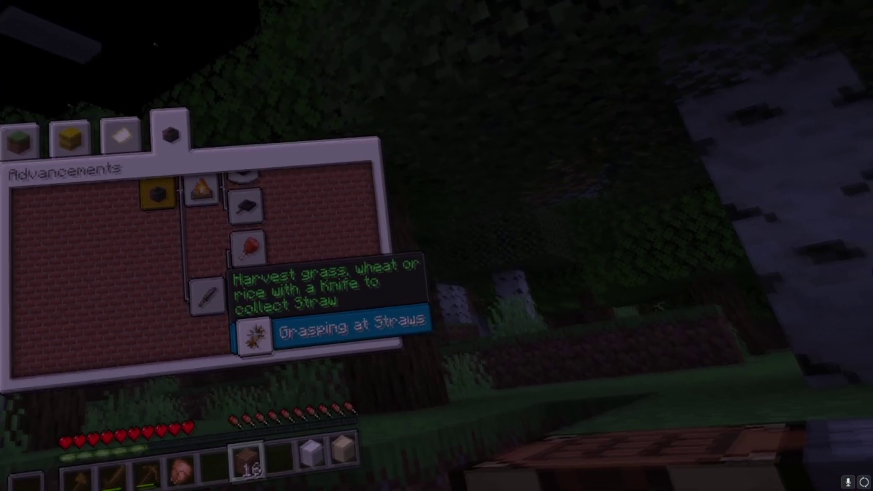
left_click_drag(273, 338, 150, 409)
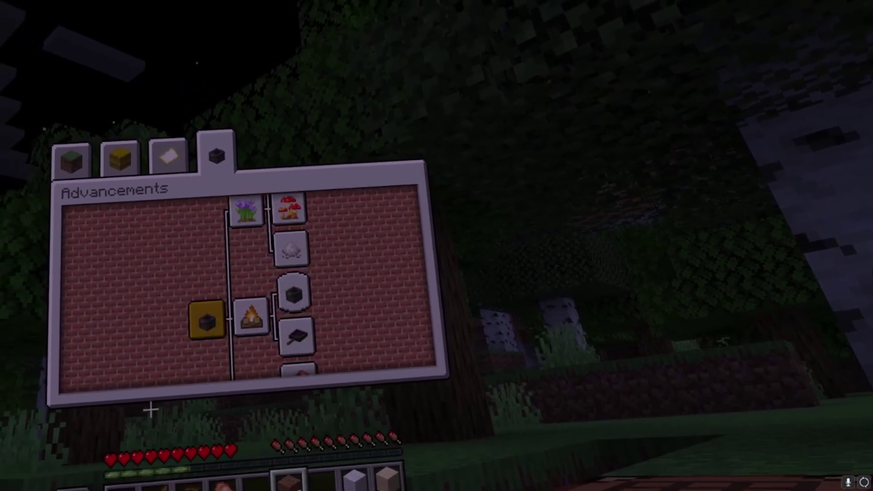
key("Escape")
Step: Open the inventory's recipe book and look through the building blocks category and the food and miscellaneous items category
key("e")
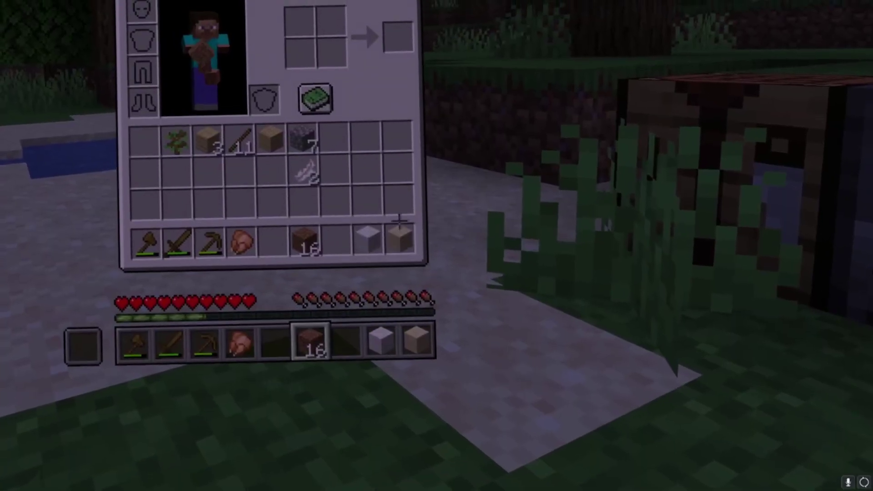
left_click(307, 103)
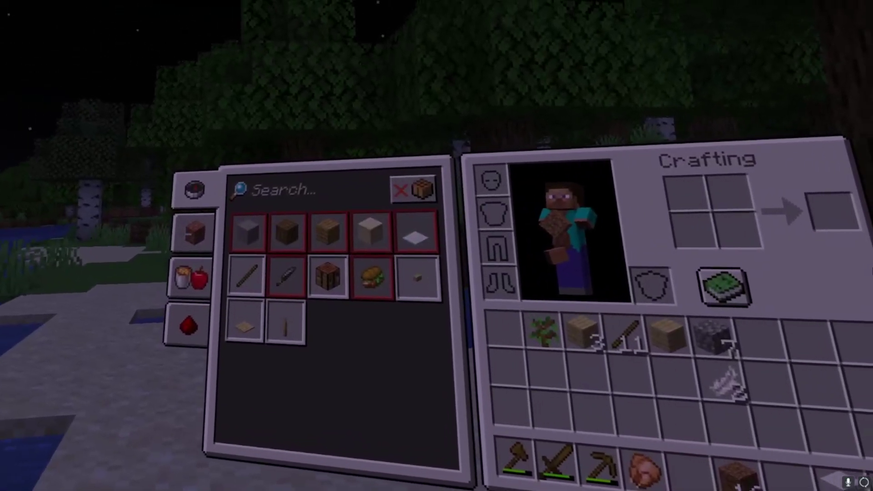
left_click(196, 240)
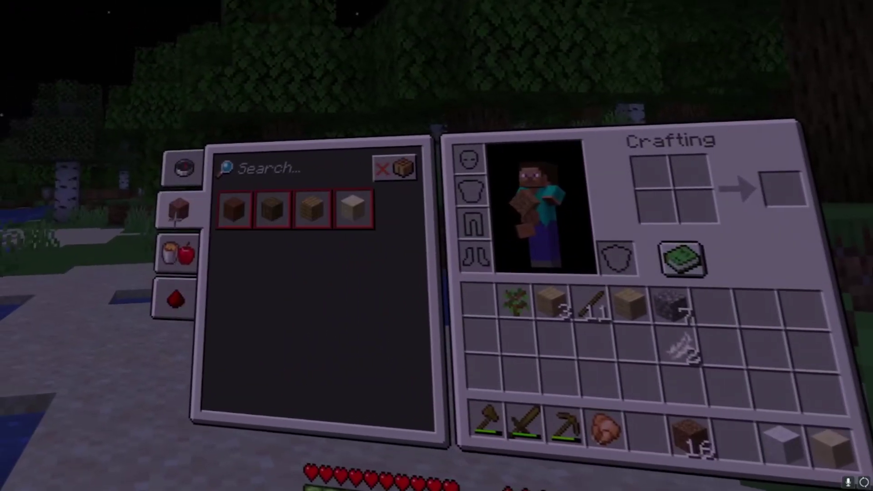
left_click(177, 254)
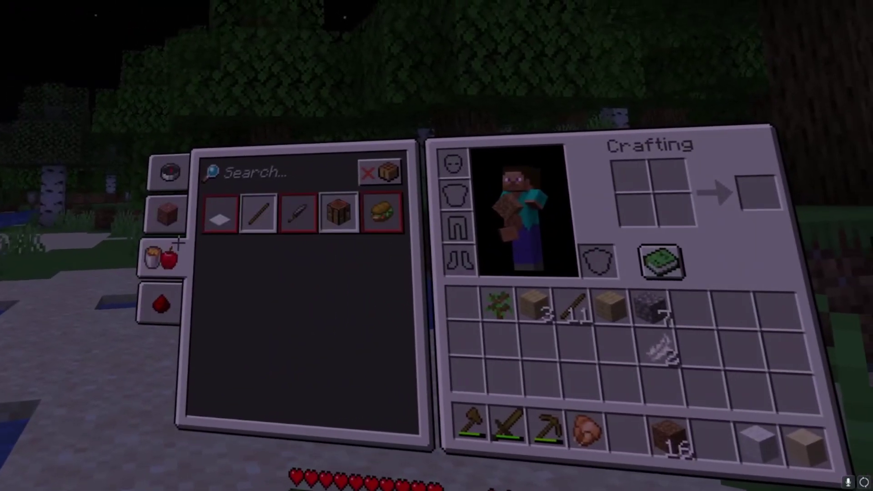